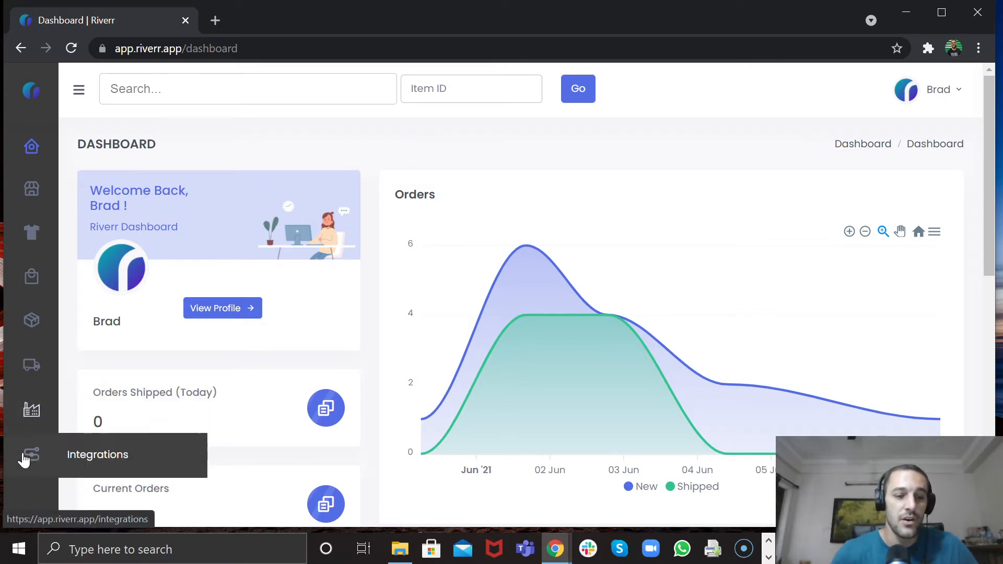
# Download the Brother Printer Integration application from the Riverr Integrations page.
pyautogui.click(120, 454)
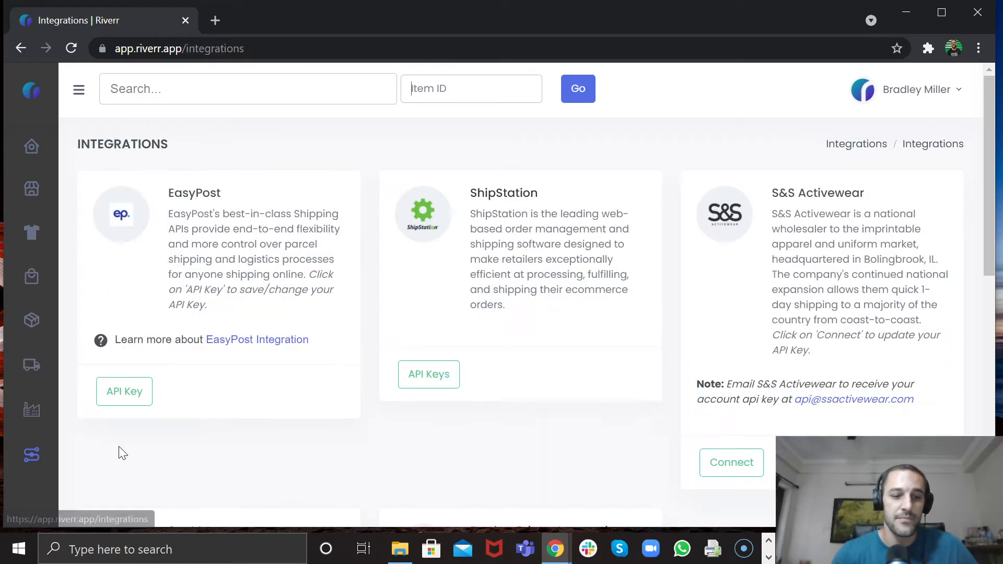
pyautogui.scroll(-3, 376, 404)
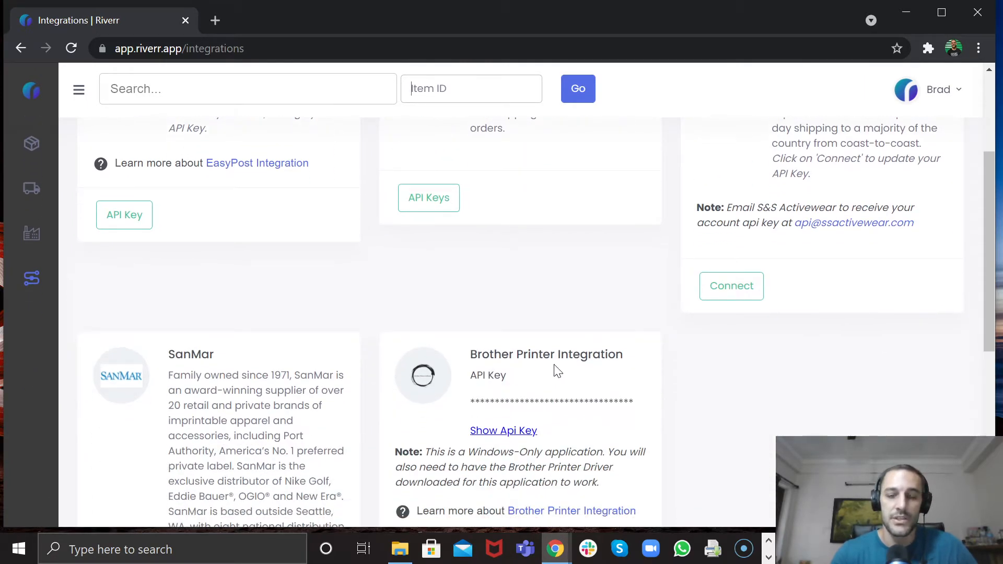
pyautogui.scroll(-2, 615, 371)
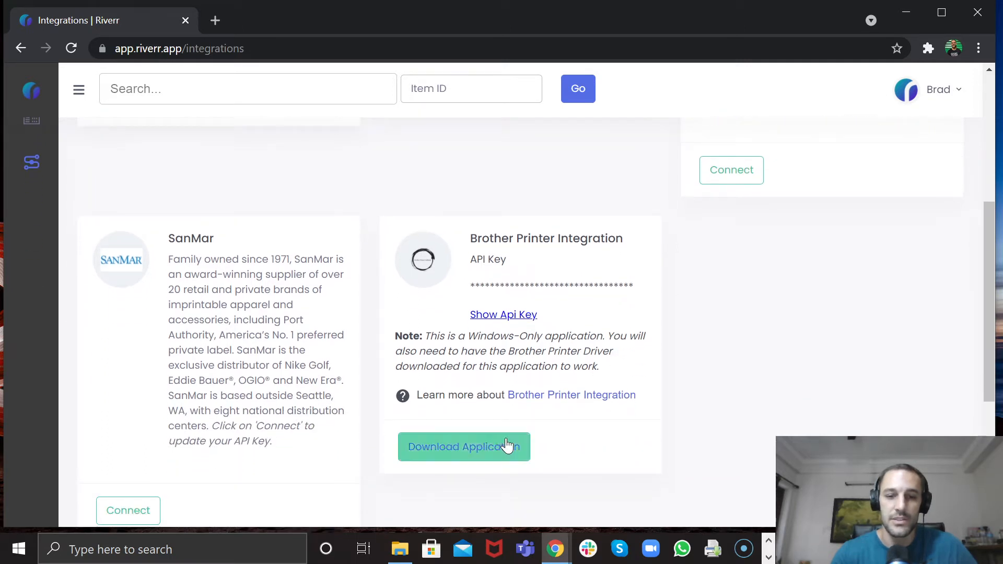
pyautogui.click(507, 444)
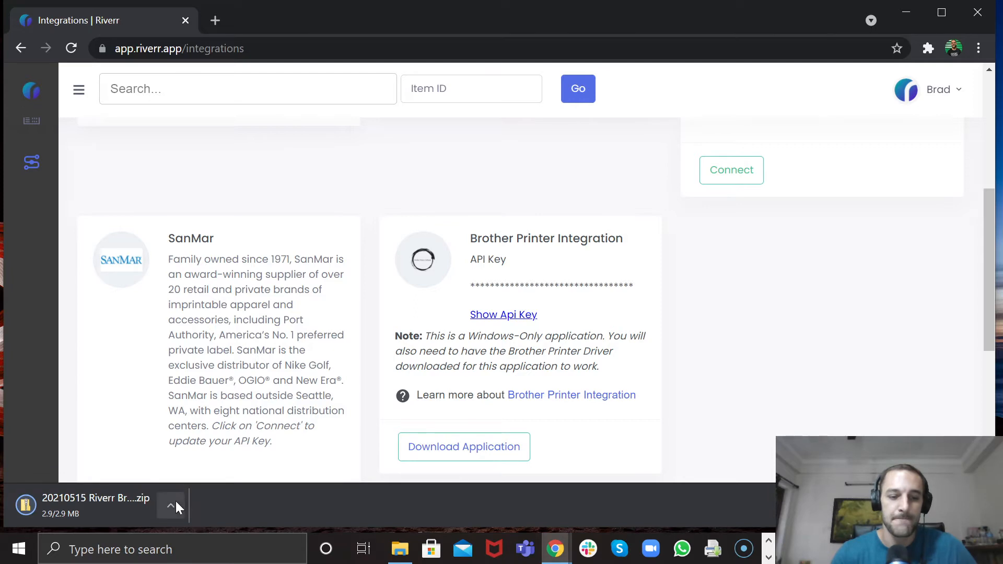
# Open the downloaded Riverr Brother Printer Integration zip and extract all of its files.
pyautogui.click(176, 503)
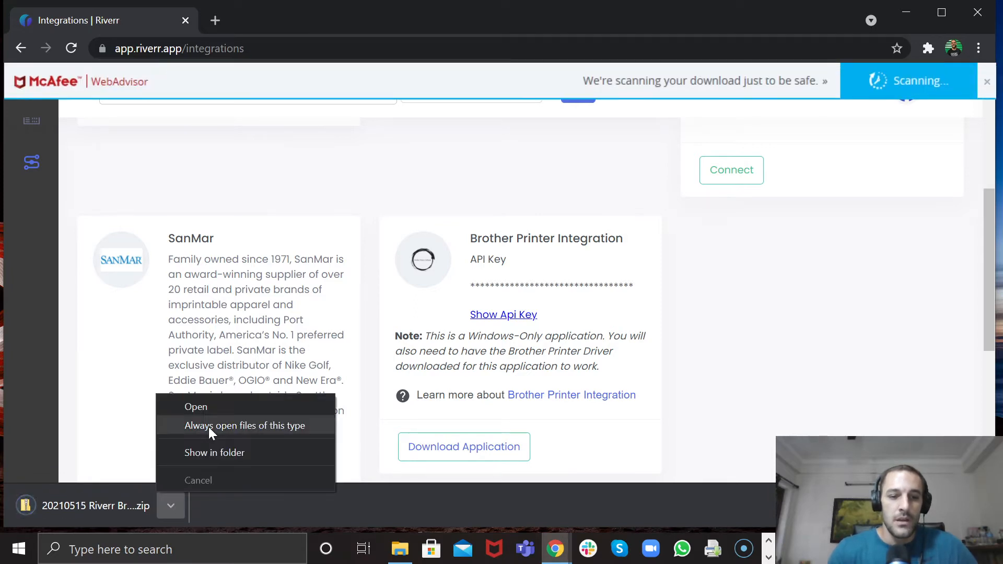
pyautogui.click(215, 406)
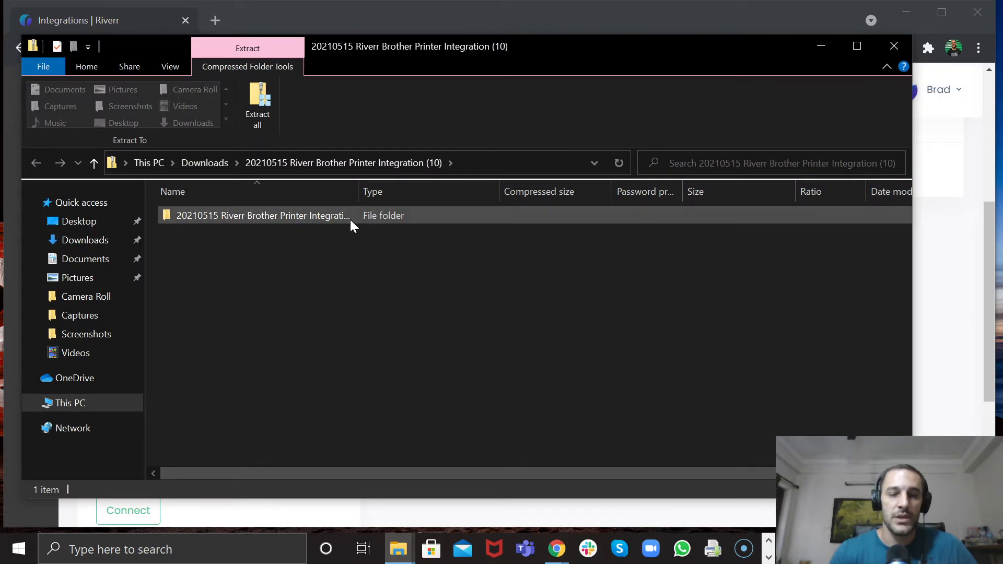
pyautogui.doubleClick(349, 219)
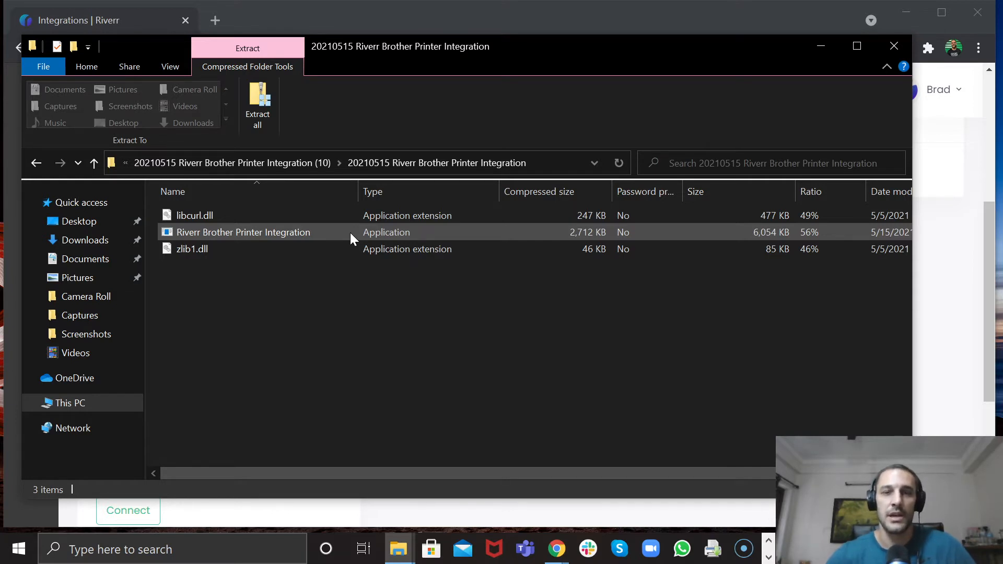
pyautogui.doubleClick(350, 233)
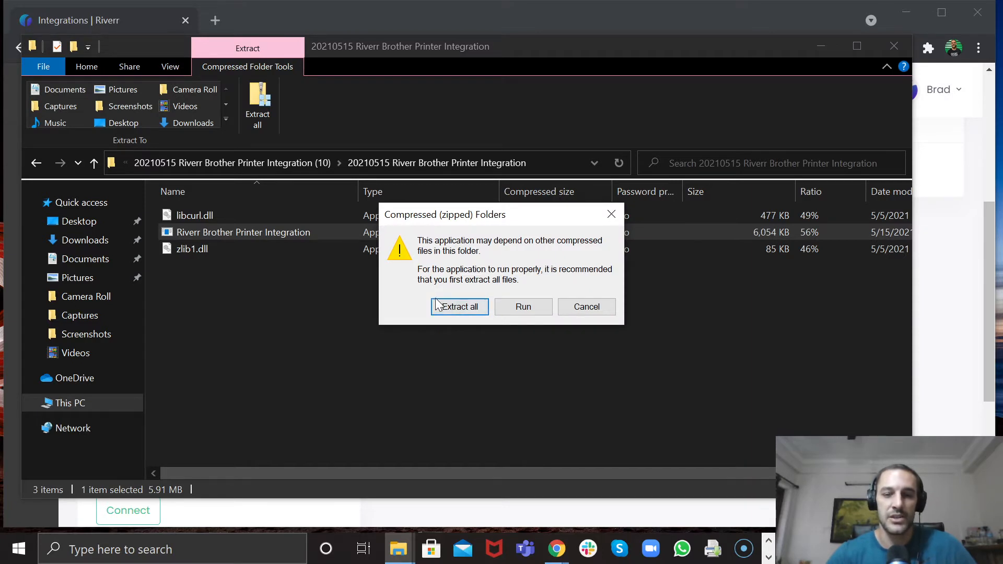
pyautogui.click(466, 311)
pyautogui.click(626, 437)
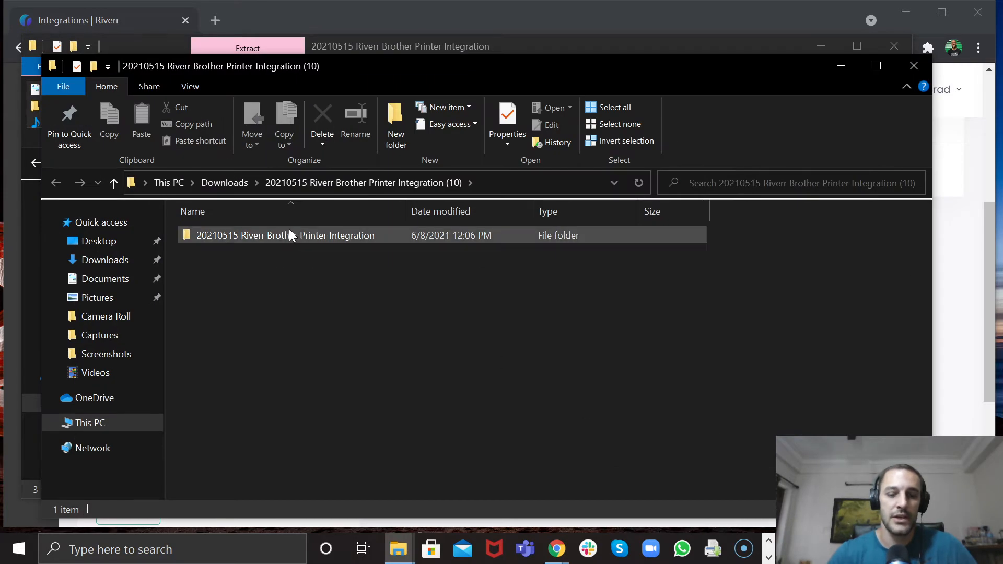
# Launch the extracted Riverr Brother Printer Integration application, allowing it past Windows SmartScreen, and show its printer settings mapping.
pyautogui.doubleClick(290, 230)
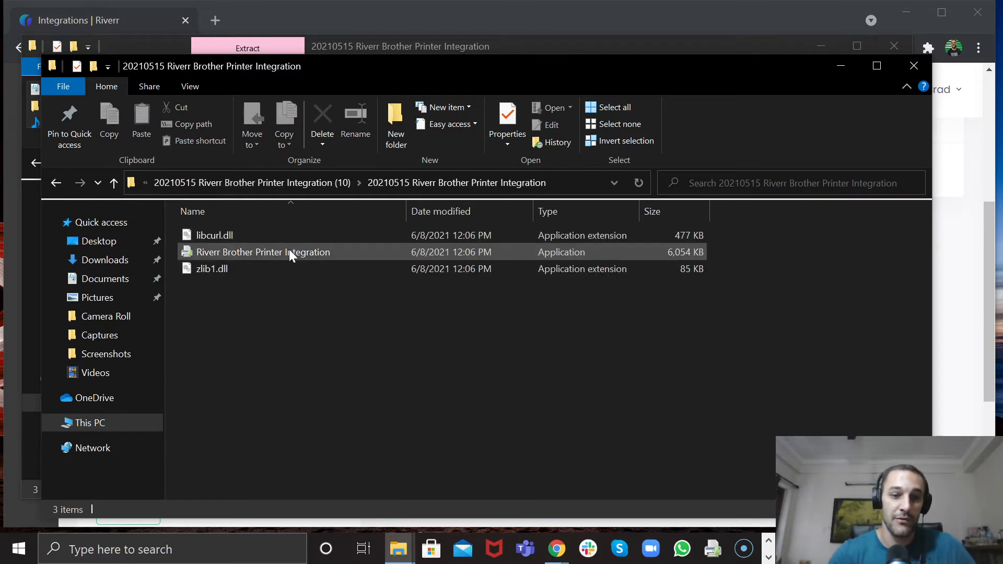
pyautogui.doubleClick(290, 252)
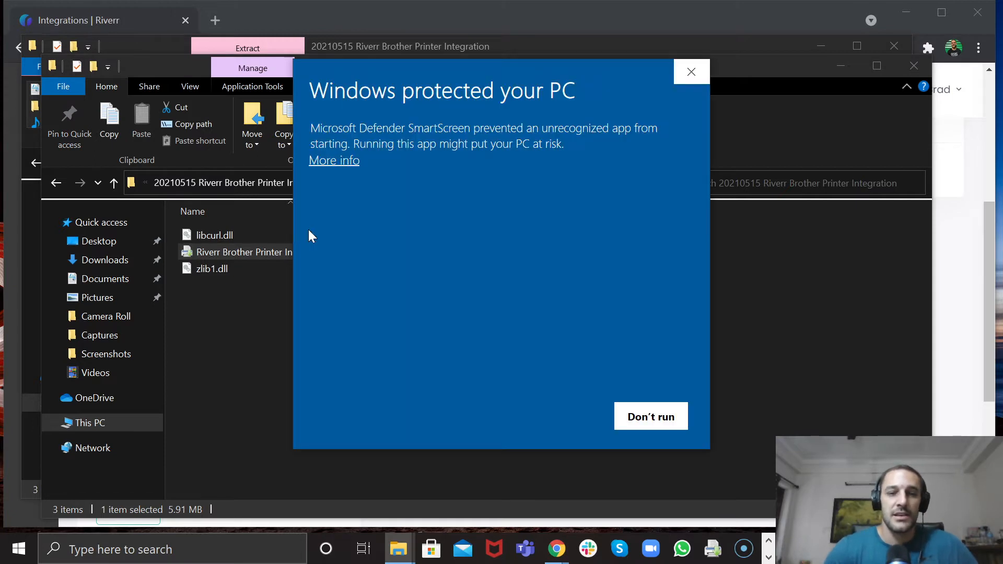
pyautogui.click(332, 160)
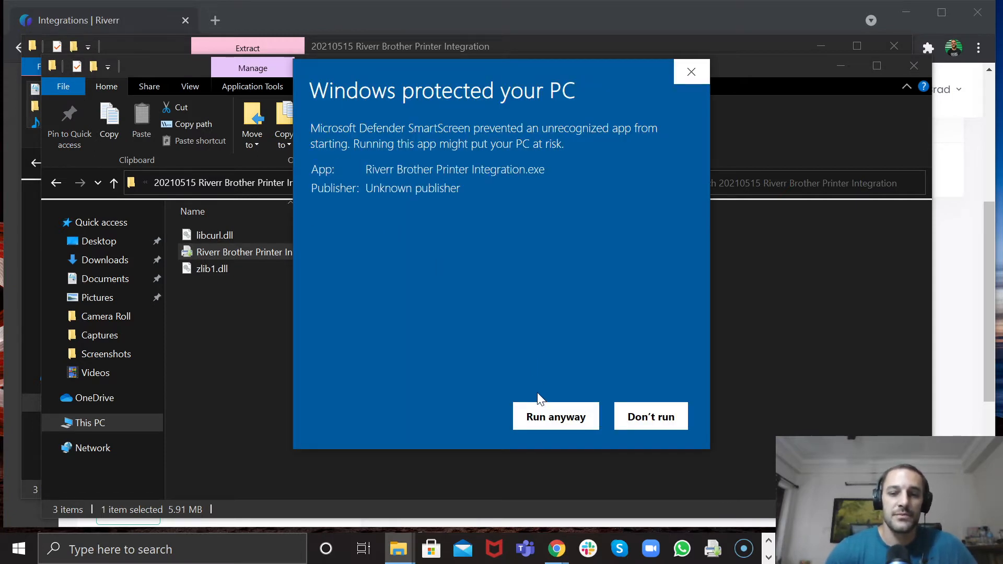
pyautogui.click(542, 406)
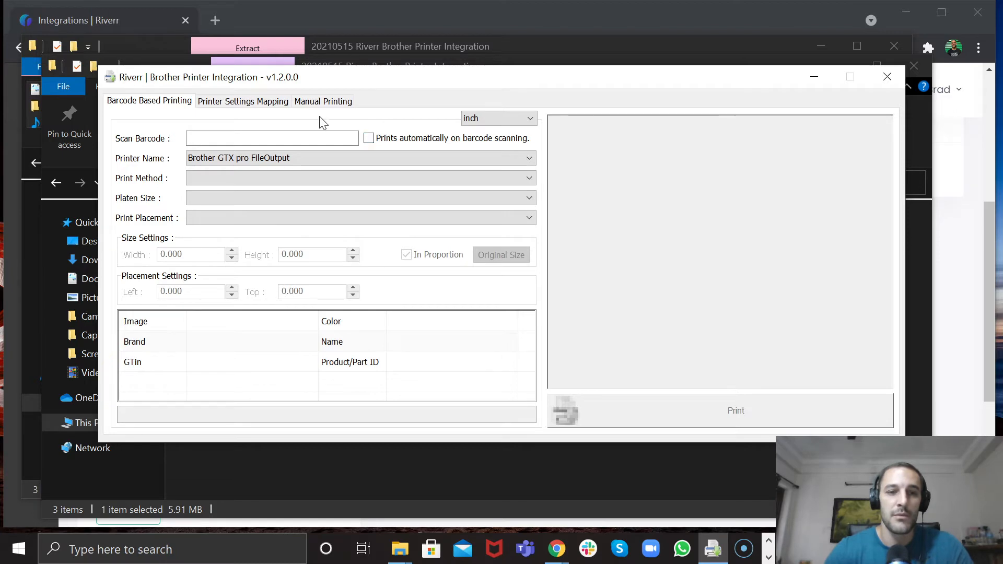
pyautogui.click(268, 103)
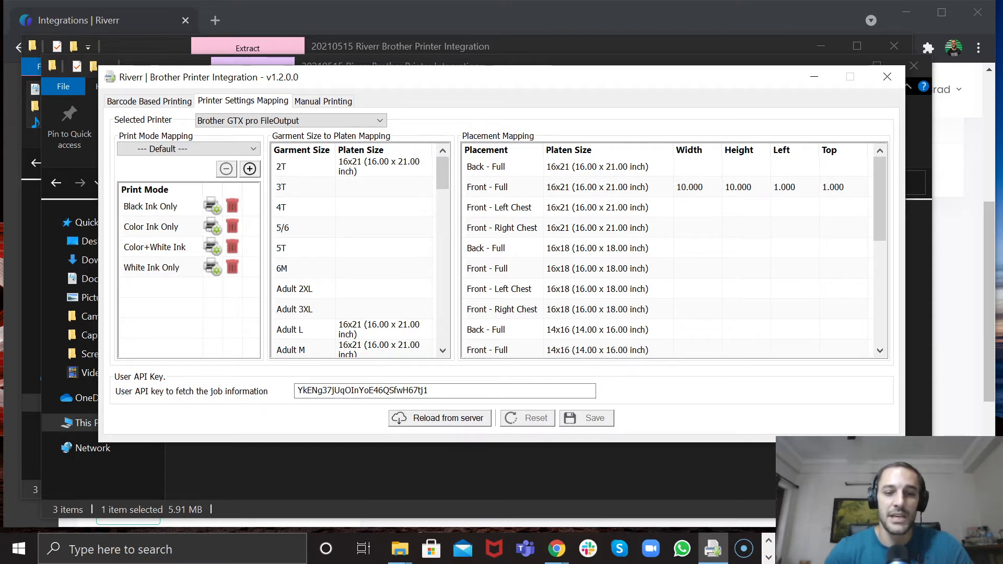
# Close the leftover folder windows and reveal the Brother Printer Integration API key on the Riverr Integrations page.
pyautogui.click(915, 65)
pyautogui.click(892, 47)
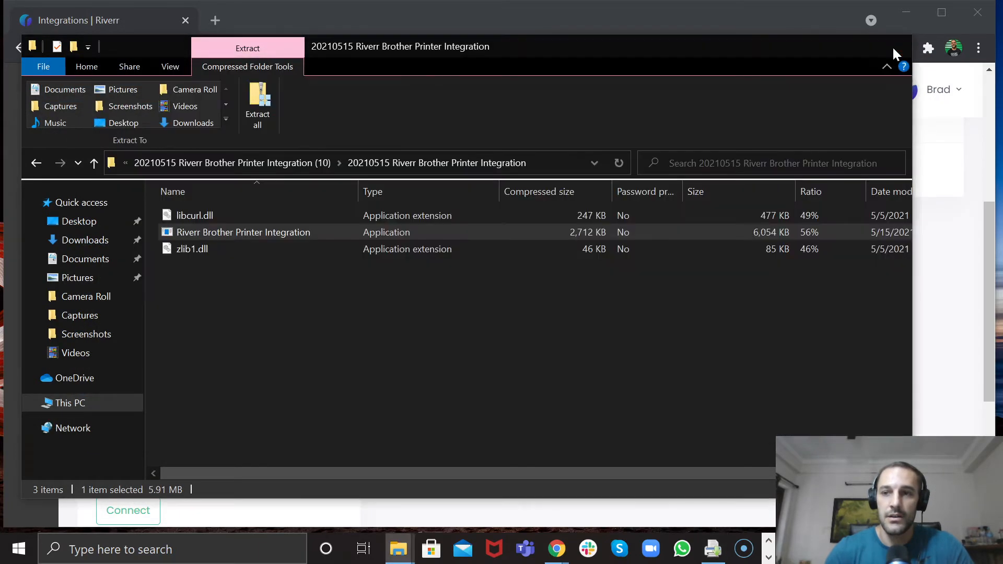
pyautogui.click(894, 48)
pyautogui.click(946, 184)
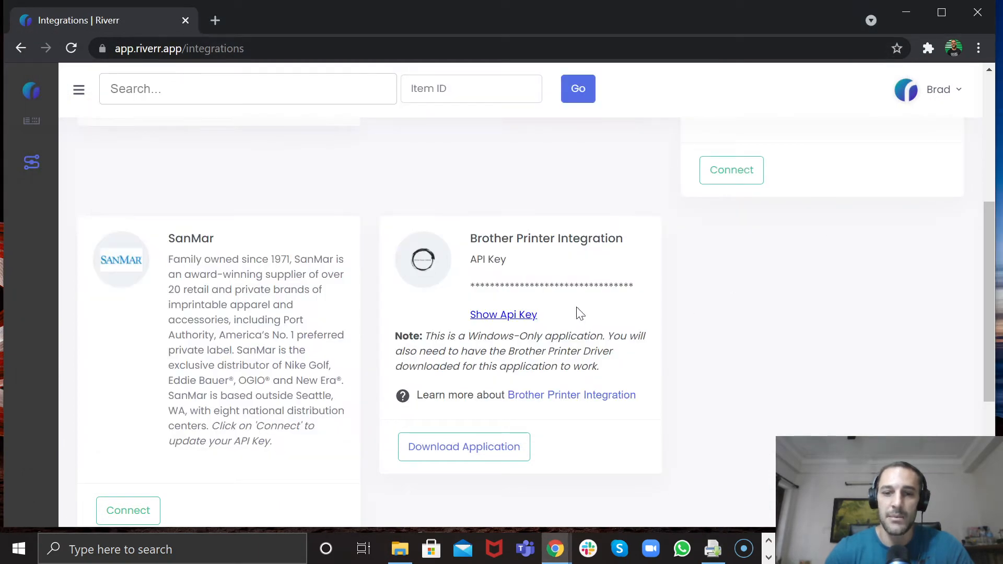
pyautogui.click(511, 315)
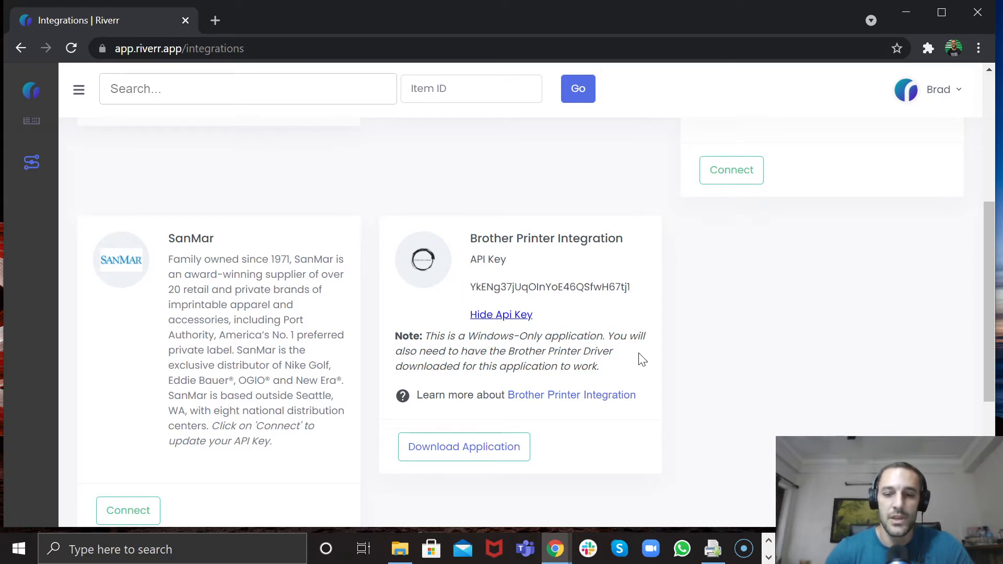
# Switch to the Brother Printer Integration app and review the Color+White Ink print settings and the selectable printers.
pyautogui.click(713, 548)
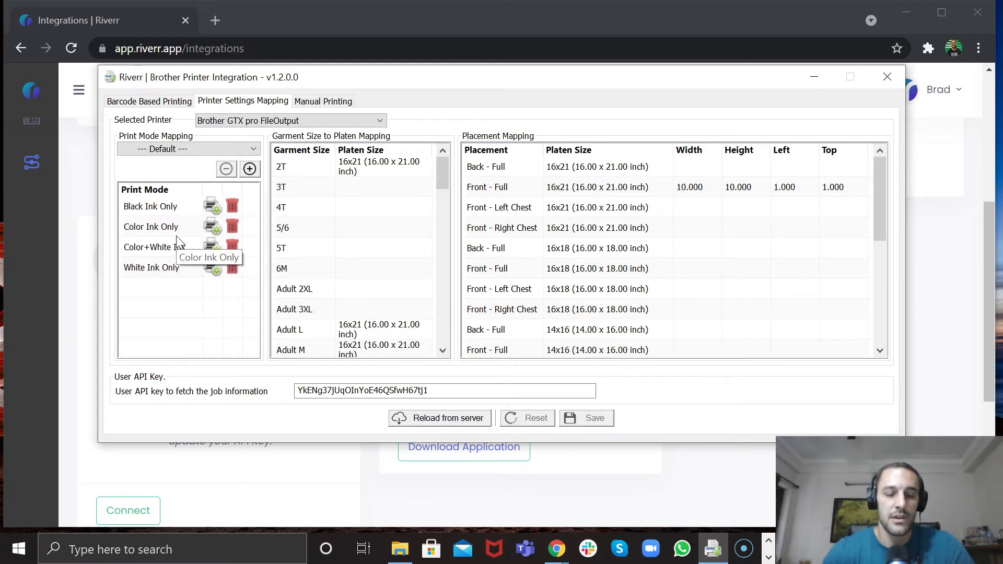
pyautogui.click(211, 248)
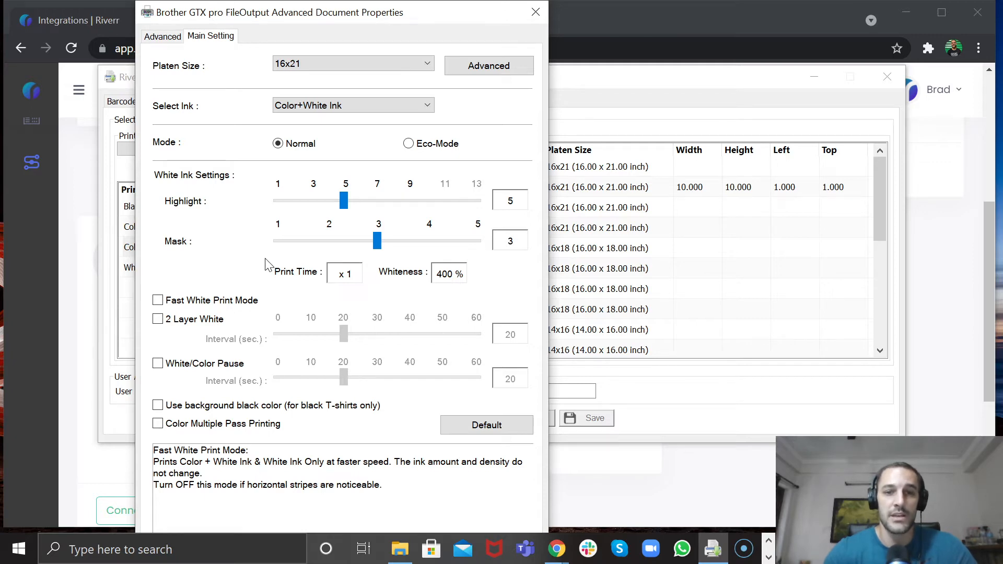
pyautogui.click(536, 16)
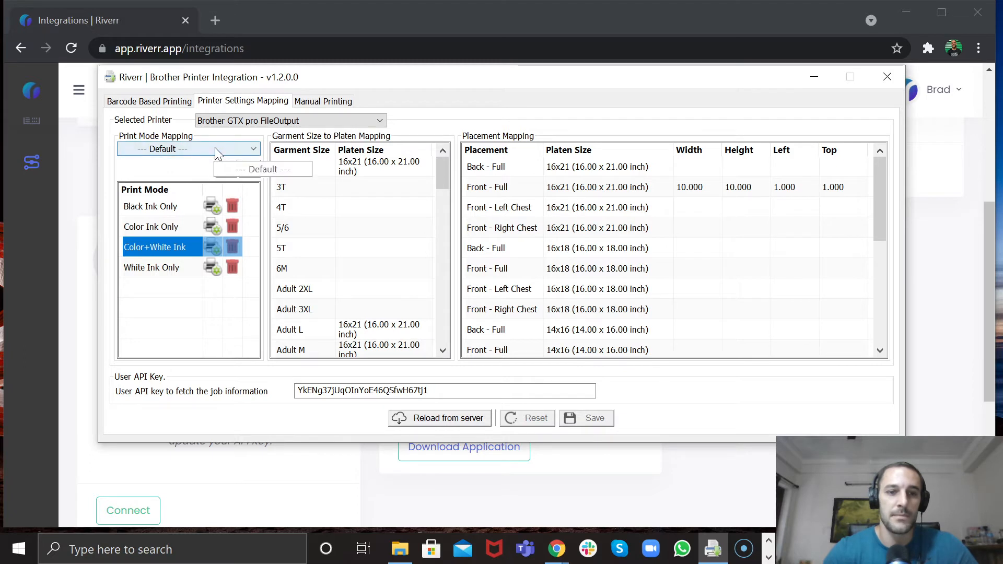
pyautogui.click(276, 122)
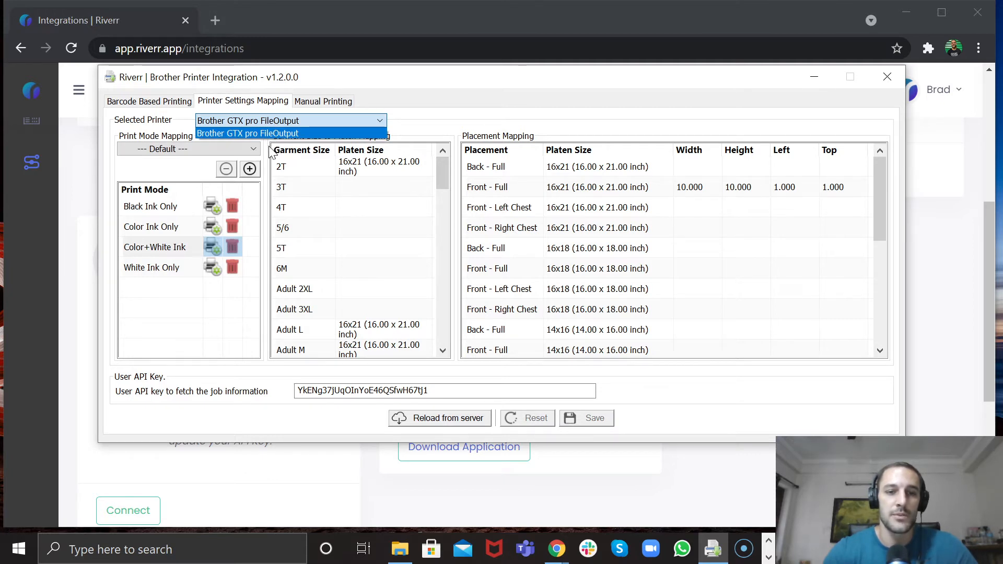
pyautogui.click(310, 119)
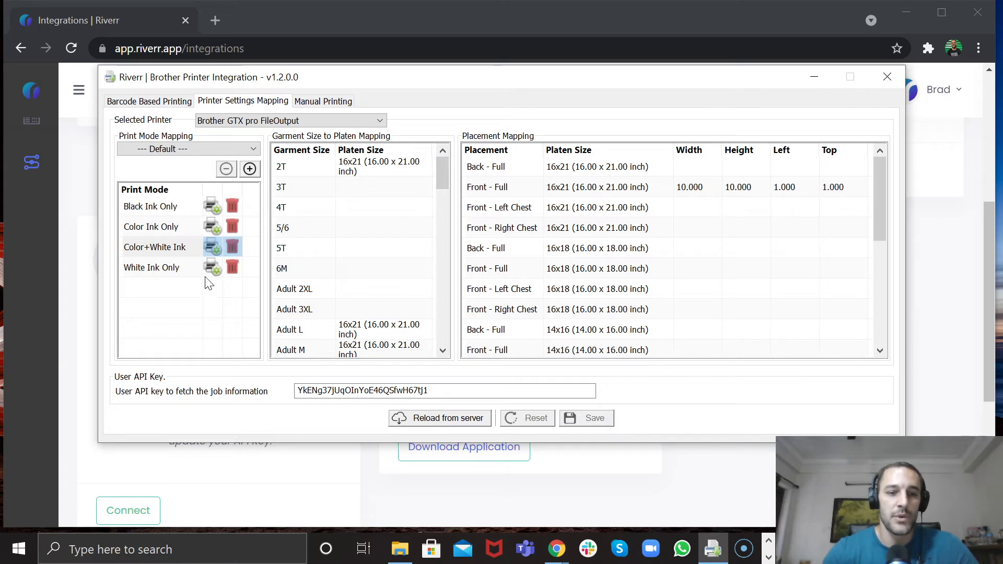
# Begin adding a product-specific print mode mapping with the product name filter ready for input.
pyautogui.click(250, 169)
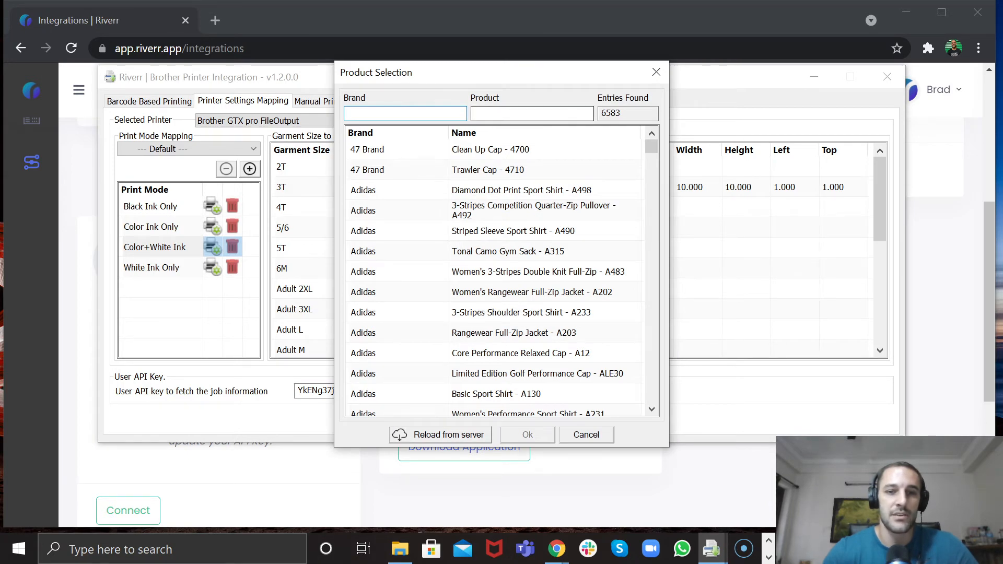
pyautogui.click(531, 113)
pyautogui.write('300')
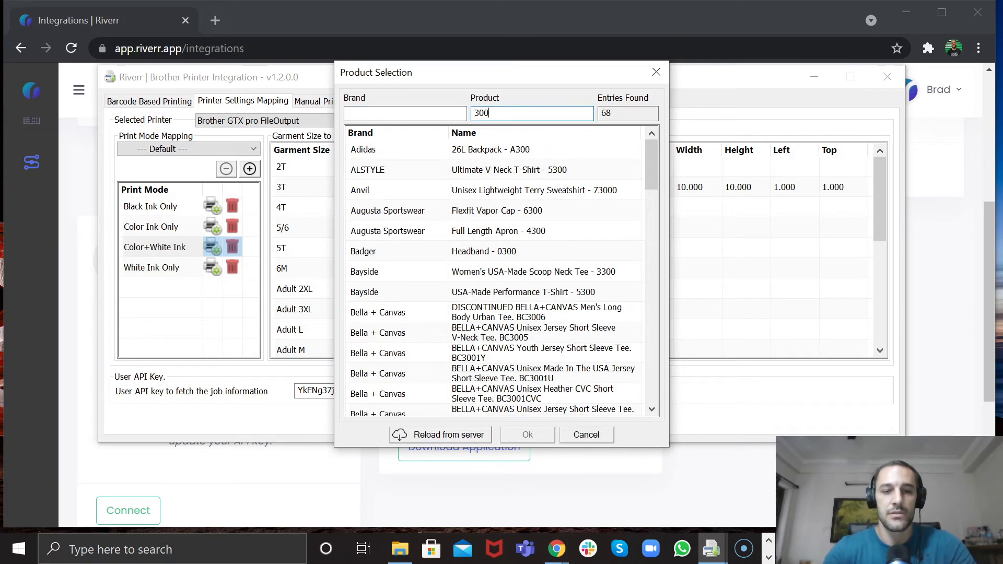
pyautogui.press('BackSpace')
pyautogui.press('BackSpace')
pyautogui.press('BackSpace')
# Filter the products by 8800 and add BELLA+CANVAS Women's Flowy Racerback Tank BC8800 to the print mode mapping.
pyautogui.write('88')
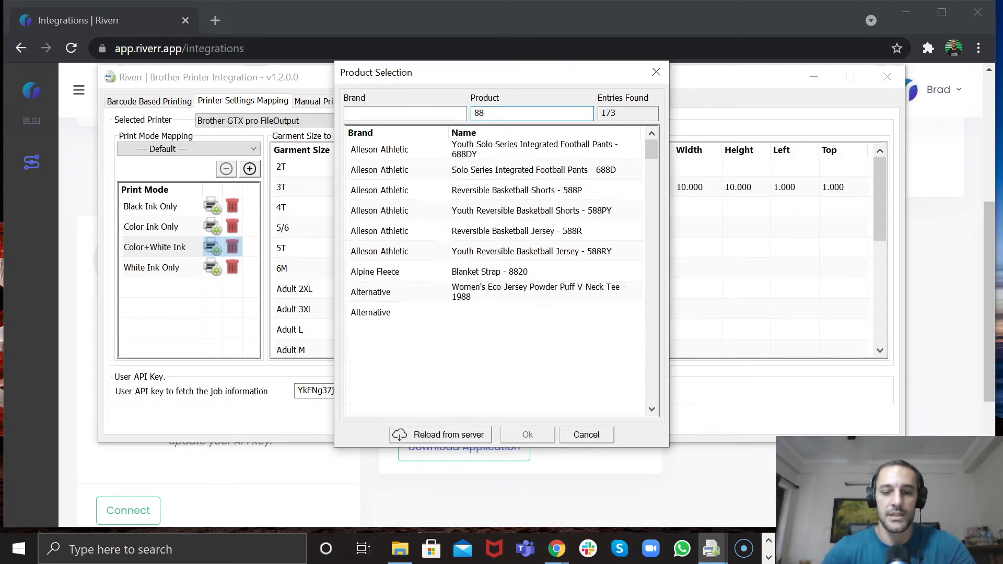
pyautogui.write('00')
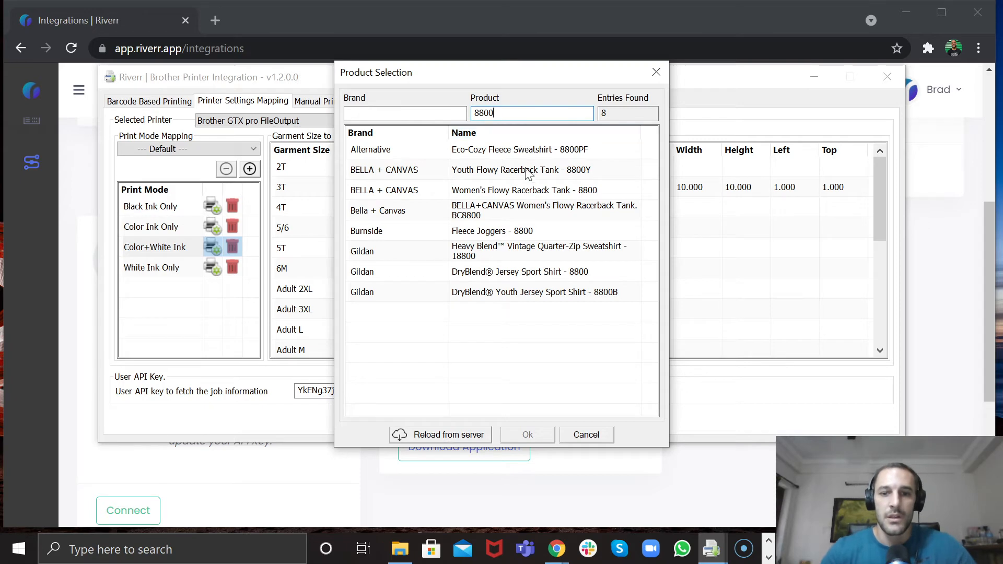
pyautogui.click(526, 214)
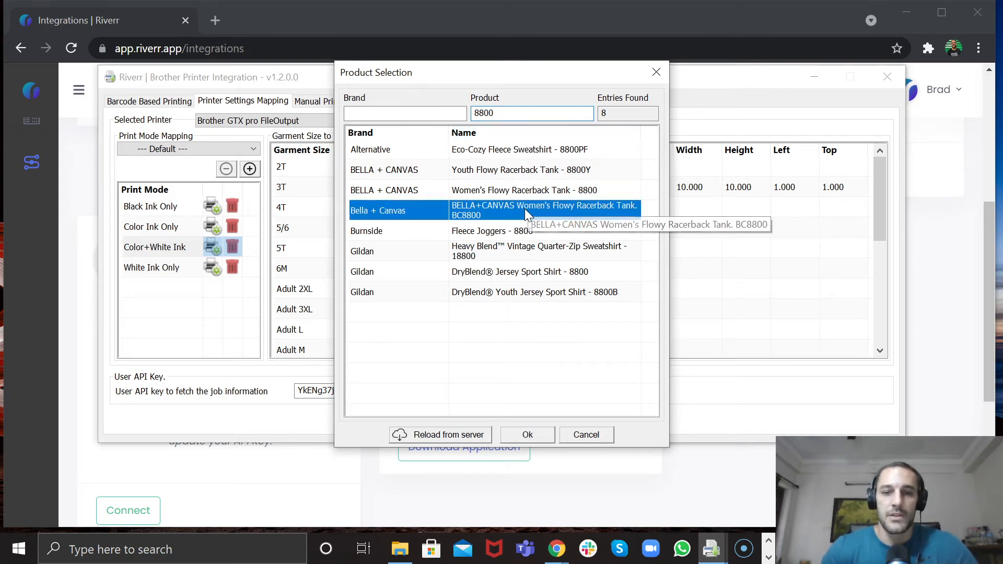
pyautogui.click(531, 434)
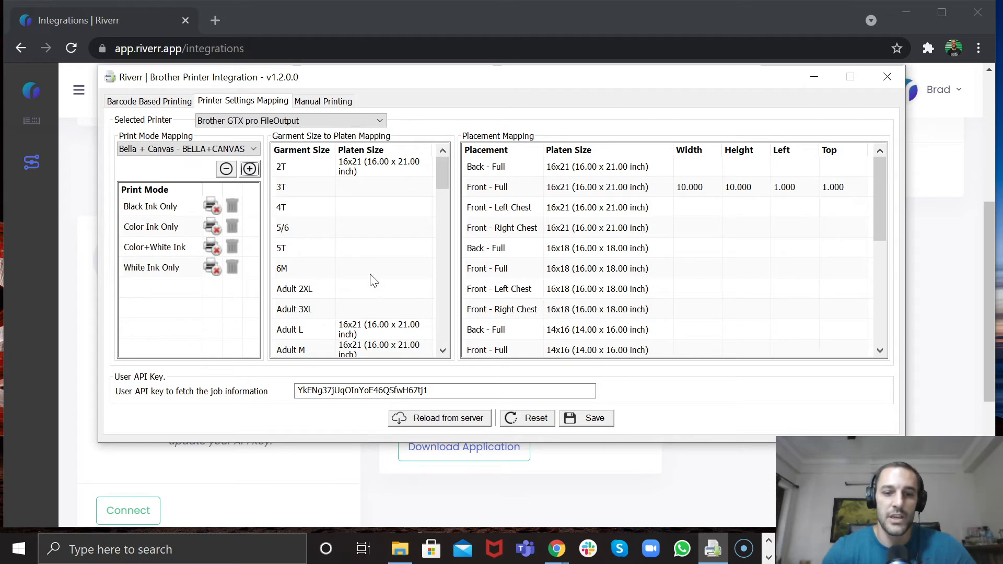
# Examine the garment size to platen mapping and the platen sizes offered for garment size 3T.
pyautogui.scroll(-2, 372, 280)
pyautogui.scroll(2, 372, 280)
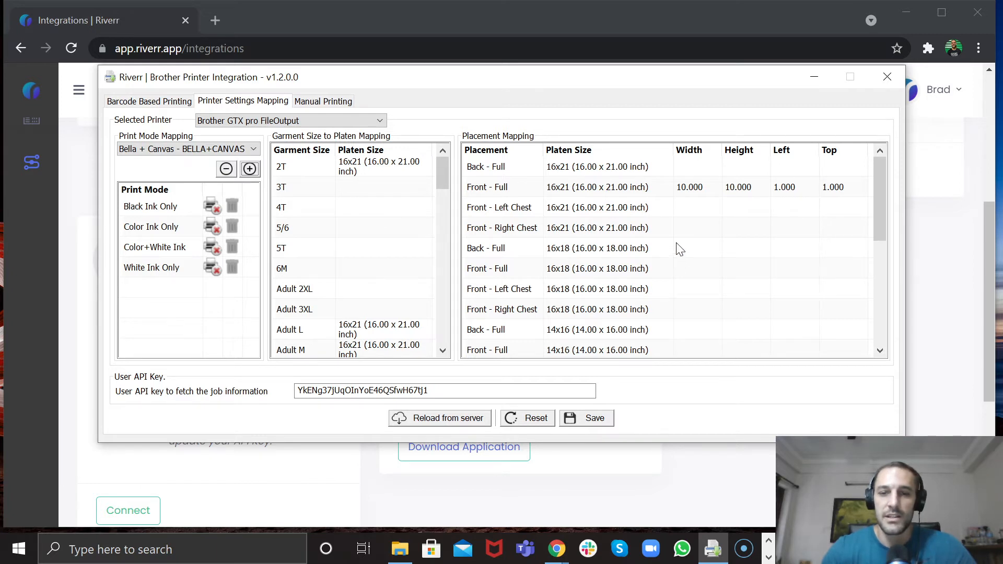
pyautogui.click(410, 194)
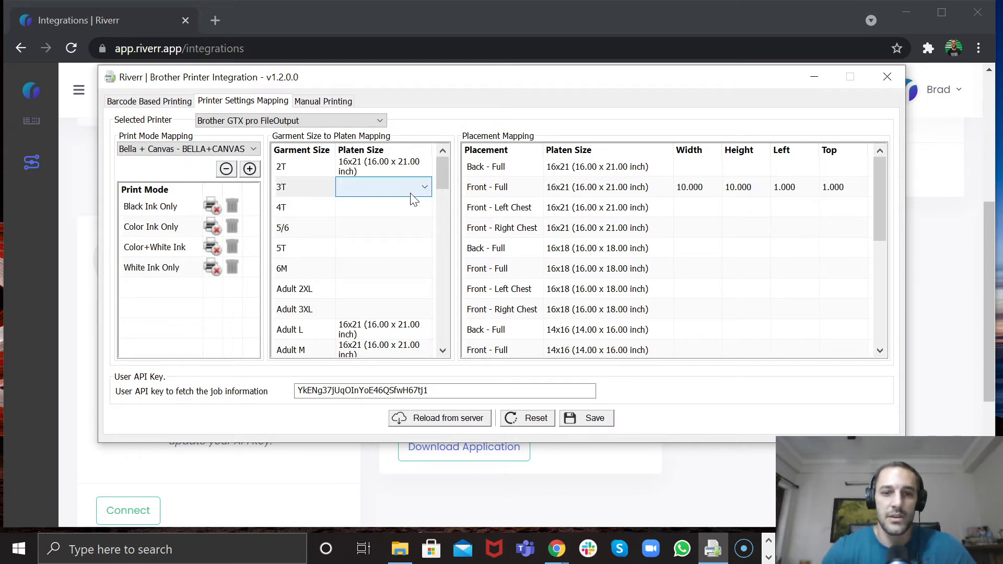
pyautogui.click(411, 193)
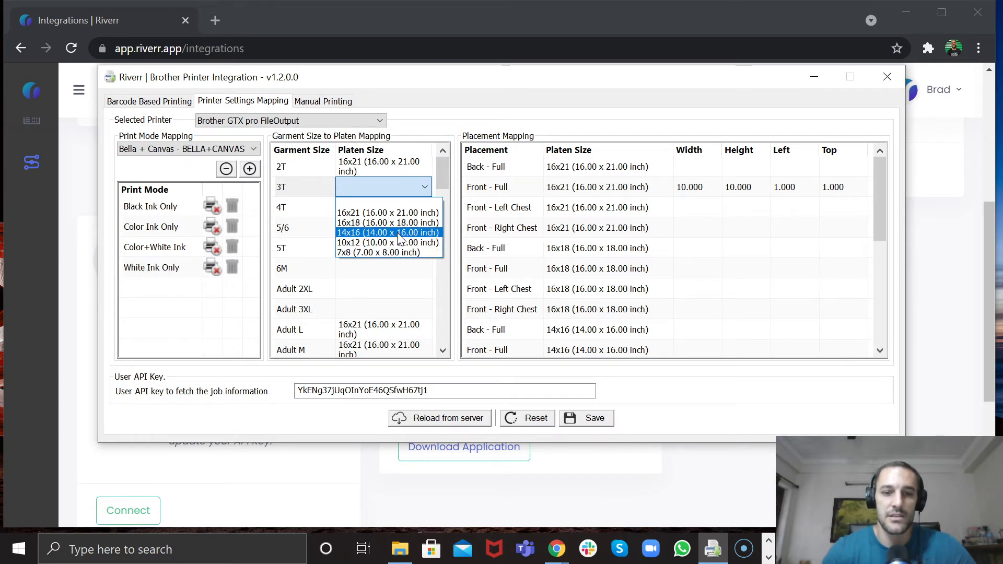
pyautogui.click(400, 276)
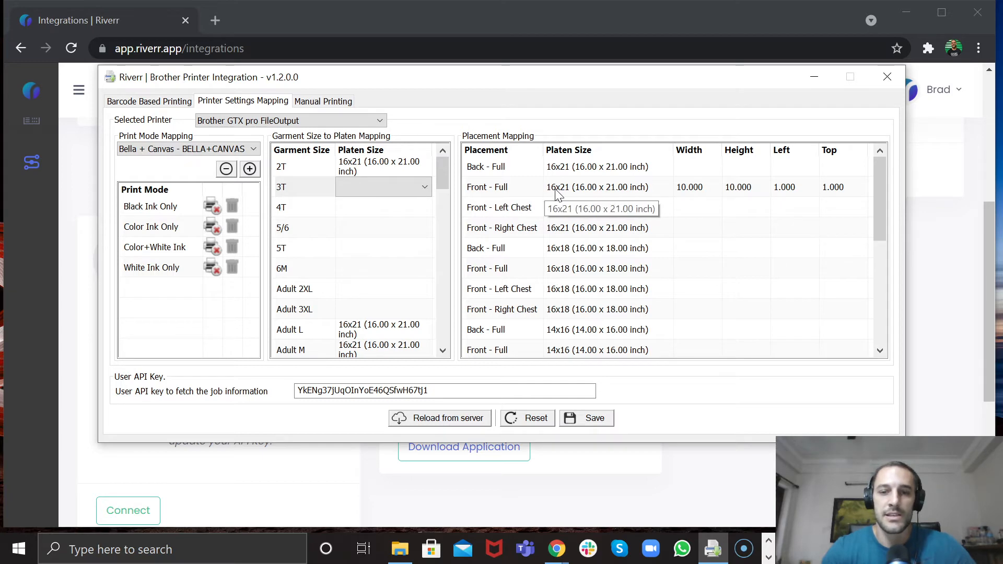
# Set the Front - Full placement on the 16x21 platen to a width of 15 and a height of 20 inches.
pyautogui.doubleClick(687, 194)
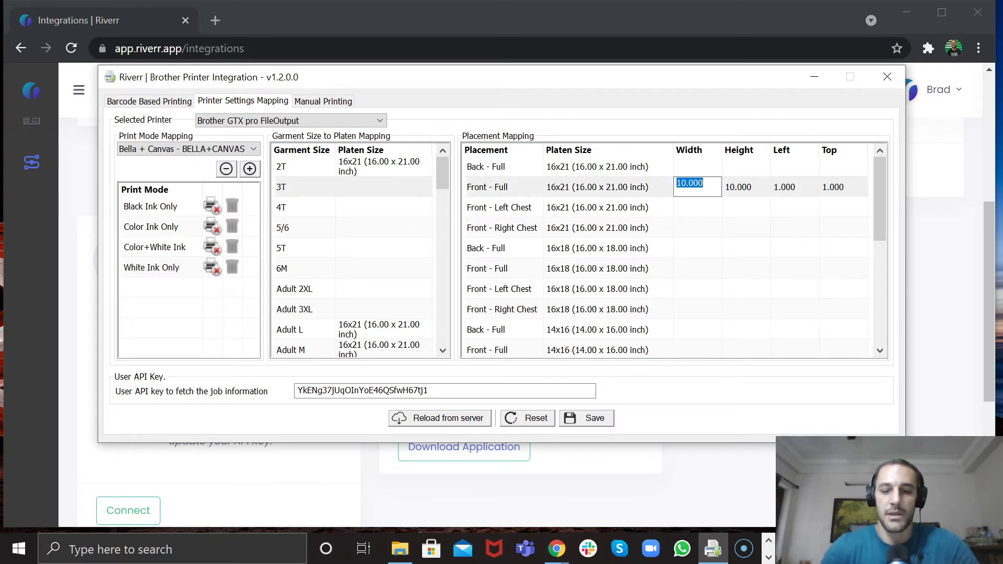
pyautogui.write('15')
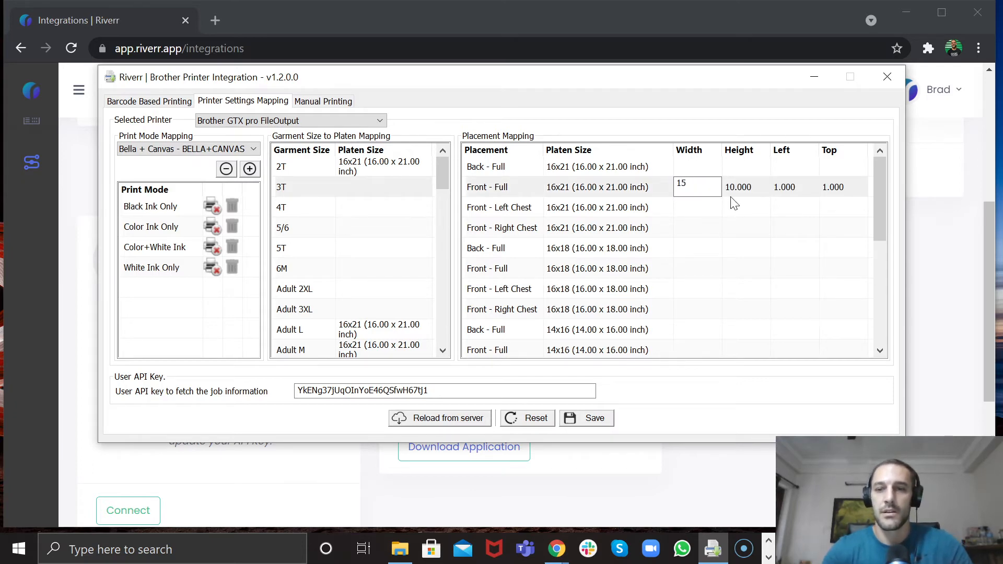
pyautogui.doubleClick(741, 185)
pyautogui.write('2')
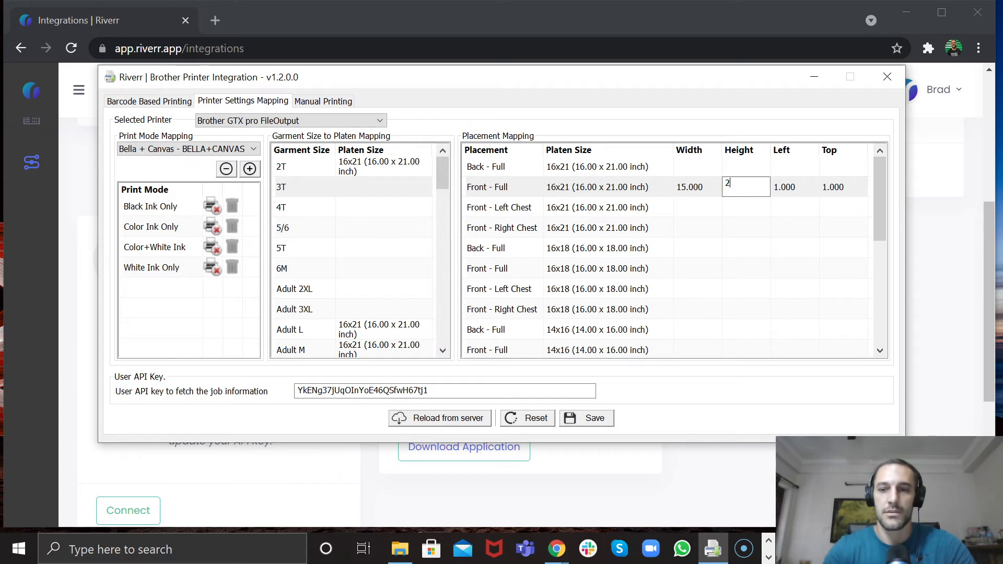
pyautogui.write('0')
pyautogui.doubleClick(750, 240)
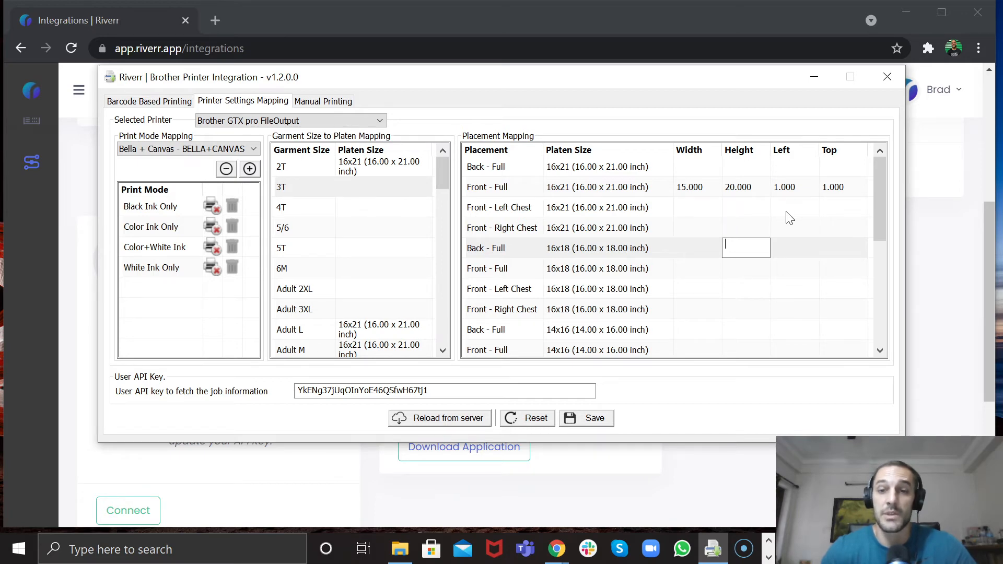
# Open the Front - Left Chest width on the 16x21 platen for editing and save the printer settings mapping.
pyautogui.click(682, 208)
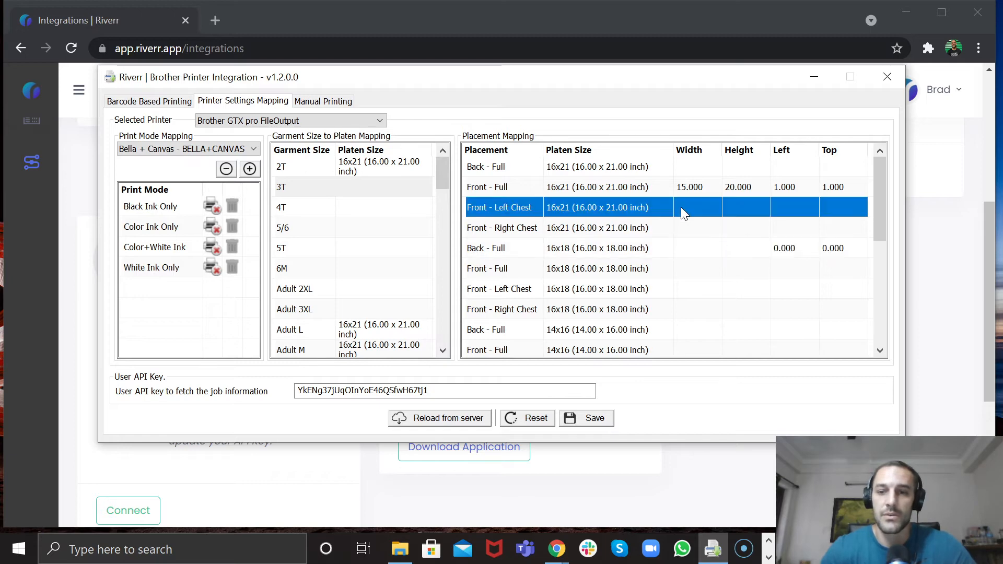
pyautogui.click(681, 207)
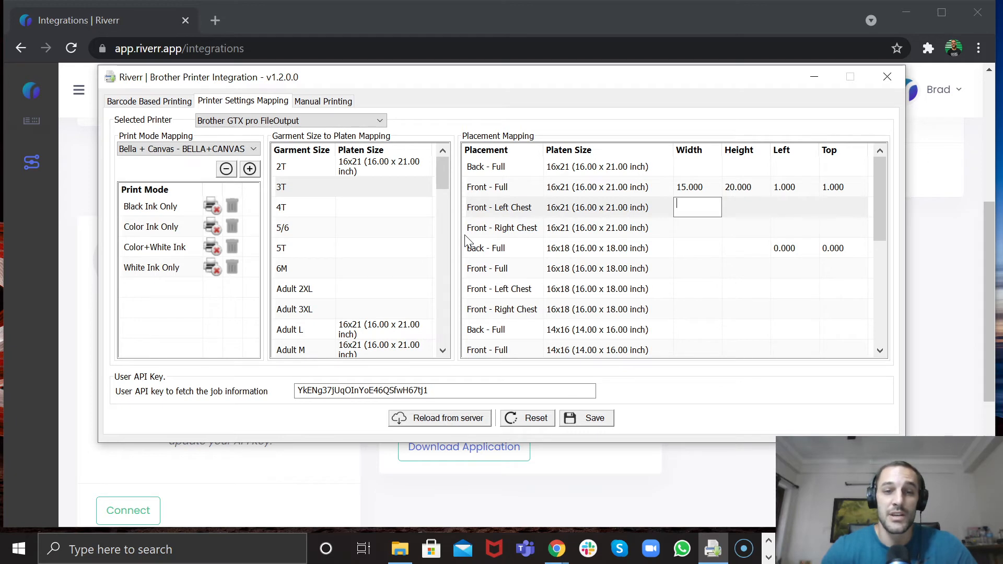
pyautogui.click(571, 420)
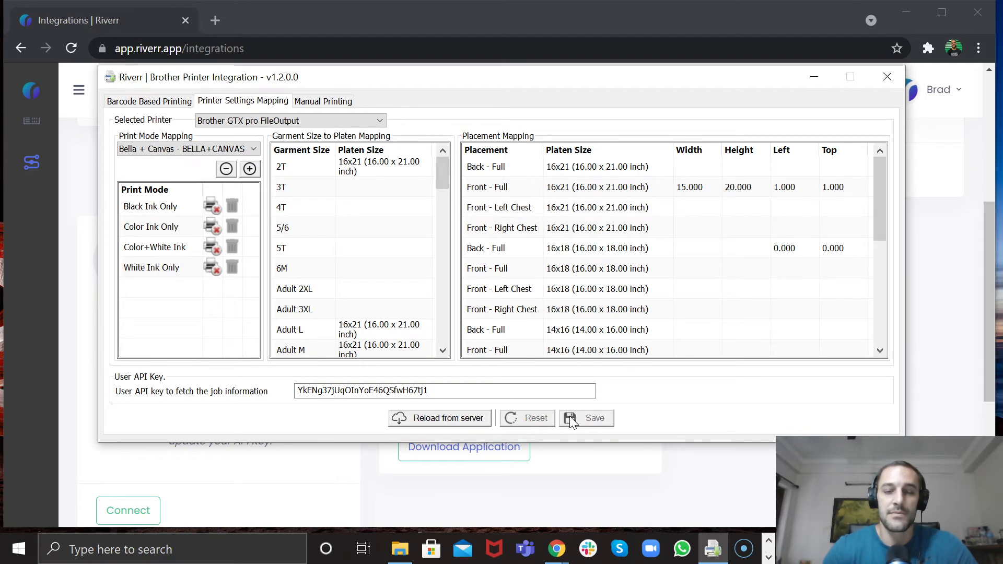
# Bring up barcode based printing in the integration app, then switch to Riverr in the browser and open the batches list.
pyautogui.click(178, 104)
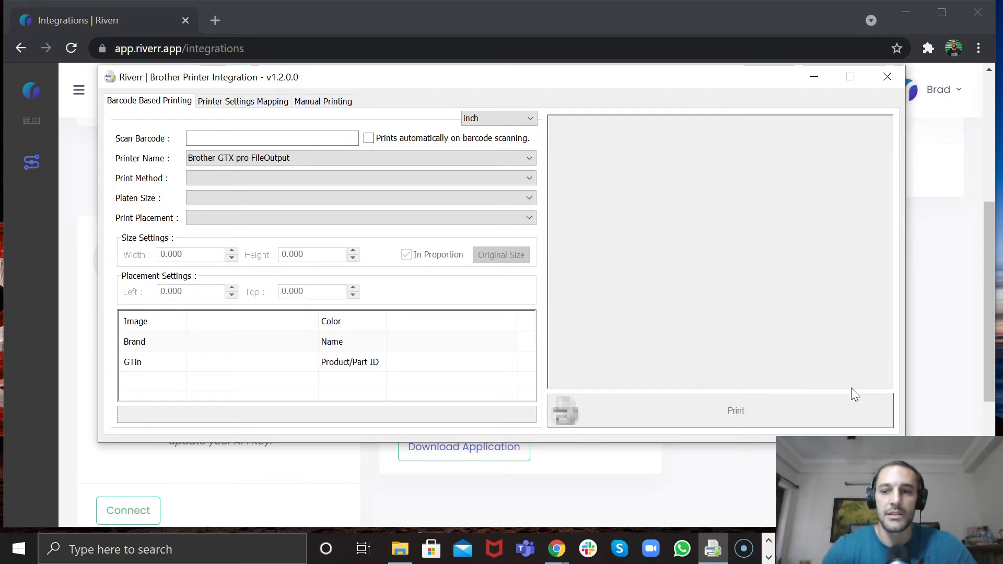
pyautogui.click(915, 376)
pyautogui.scroll(1, 34, 175)
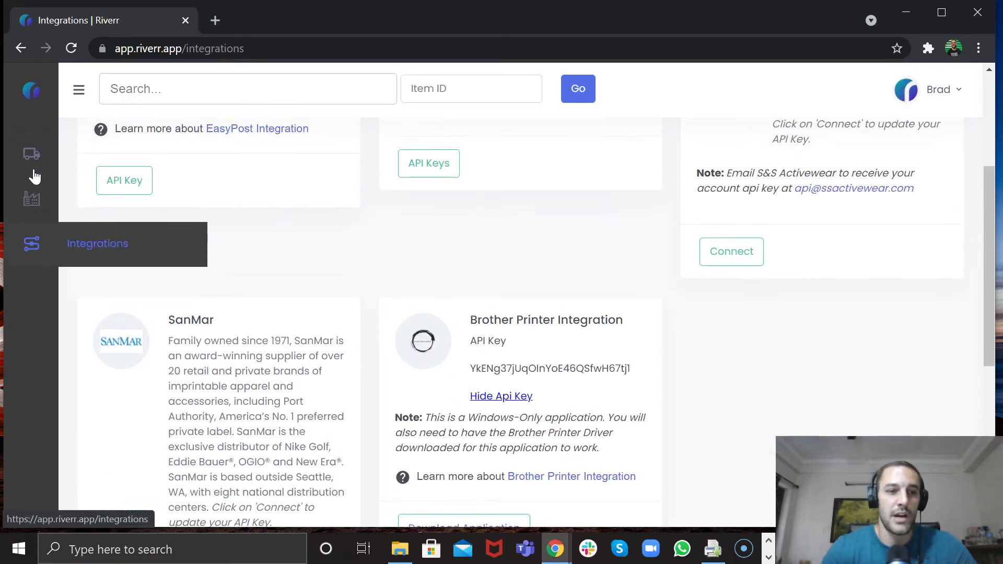
pyautogui.moveTo(33, 197)
pyautogui.click(99, 264)
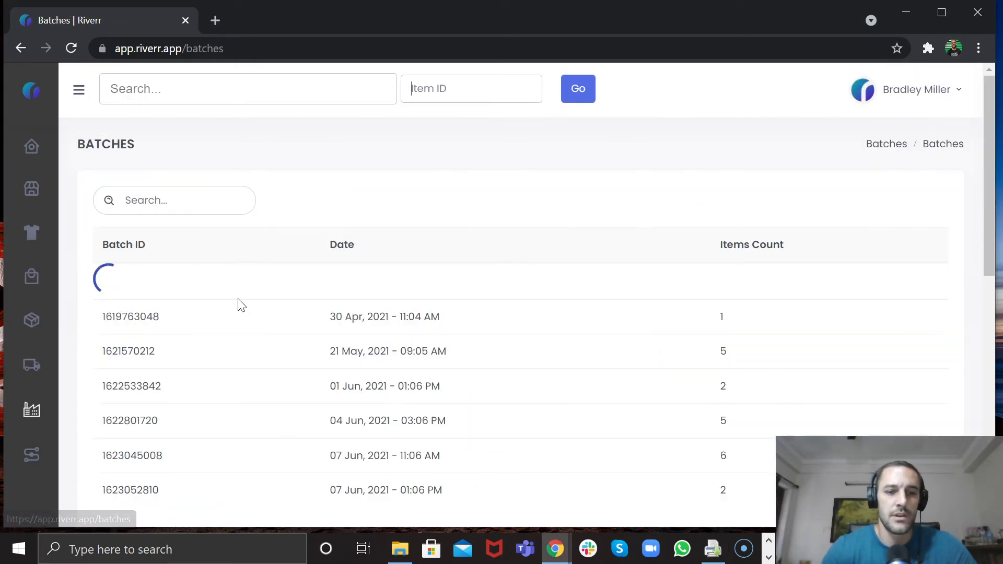
# Open the batch dated 07 Jun, 2021 - 01:06 PM and its White, size S Unisex Jersey Tee - 3001 item.
pyautogui.scroll(-3, 344, 370)
pyautogui.click(381, 346)
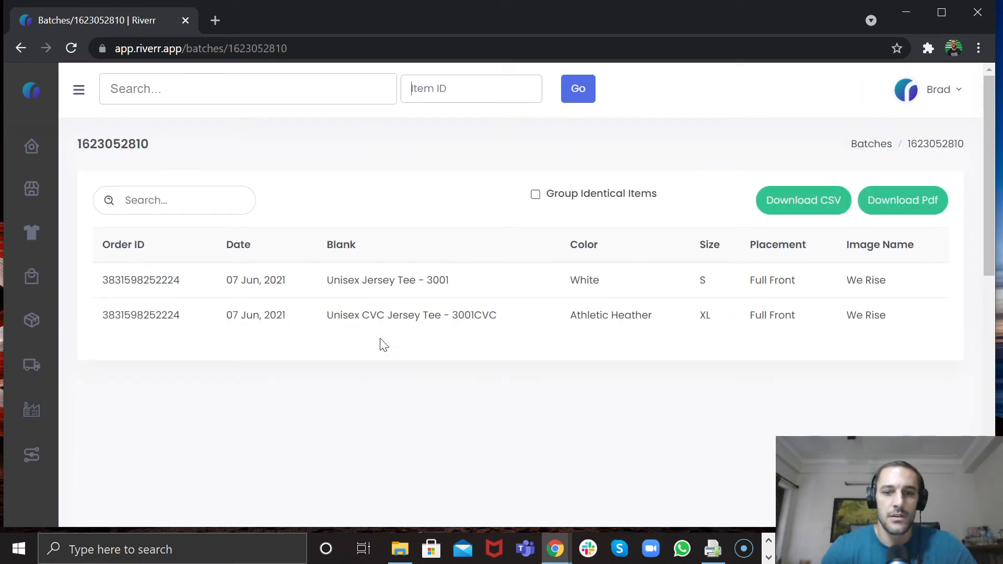
pyautogui.click(435, 278)
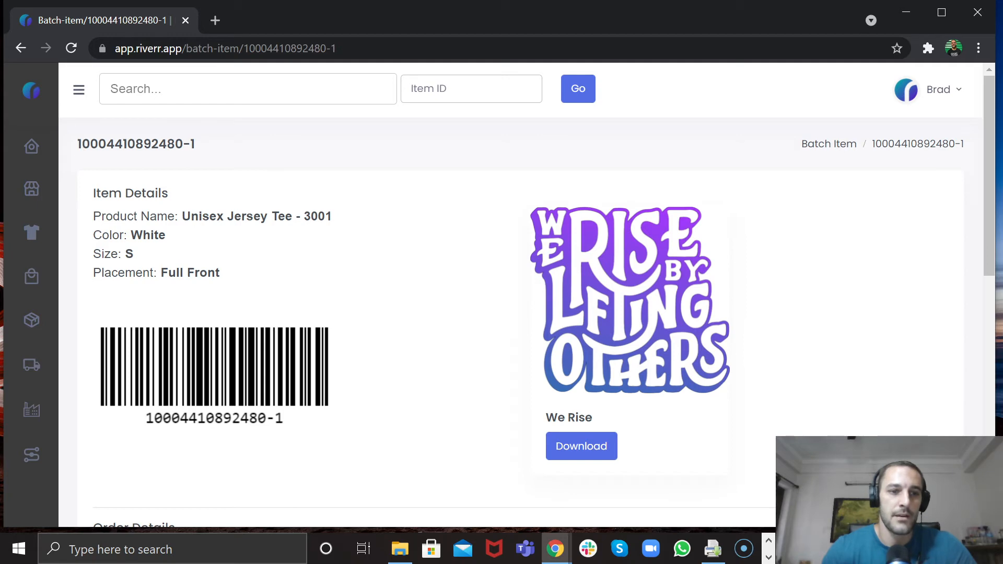
# Copy the batch item's barcode number and load it as the scanned barcode in the Brother Printer Integration app.
pyautogui.moveTo(77, 144); pyautogui.dragTo(198, 156)
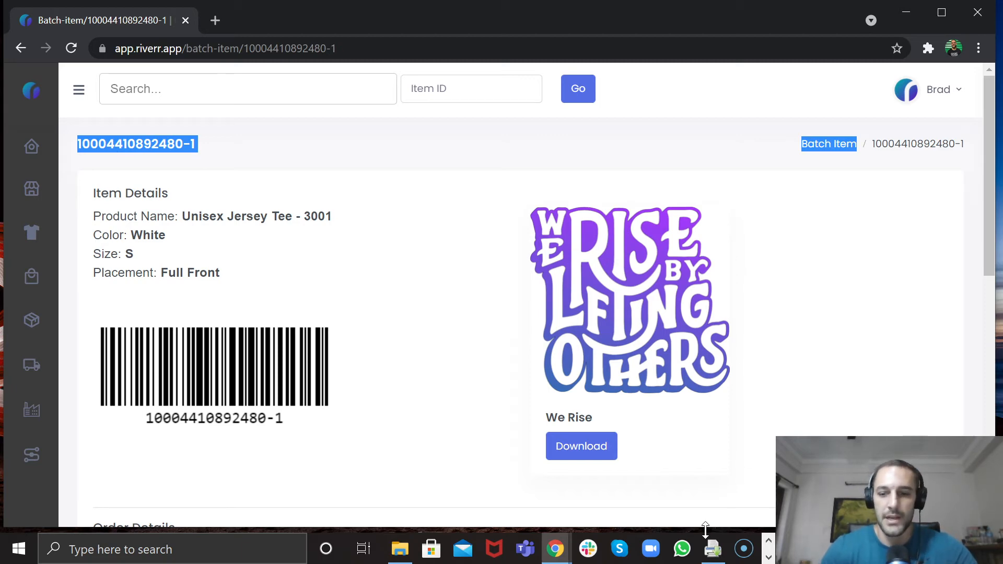
pyautogui.click(712, 548)
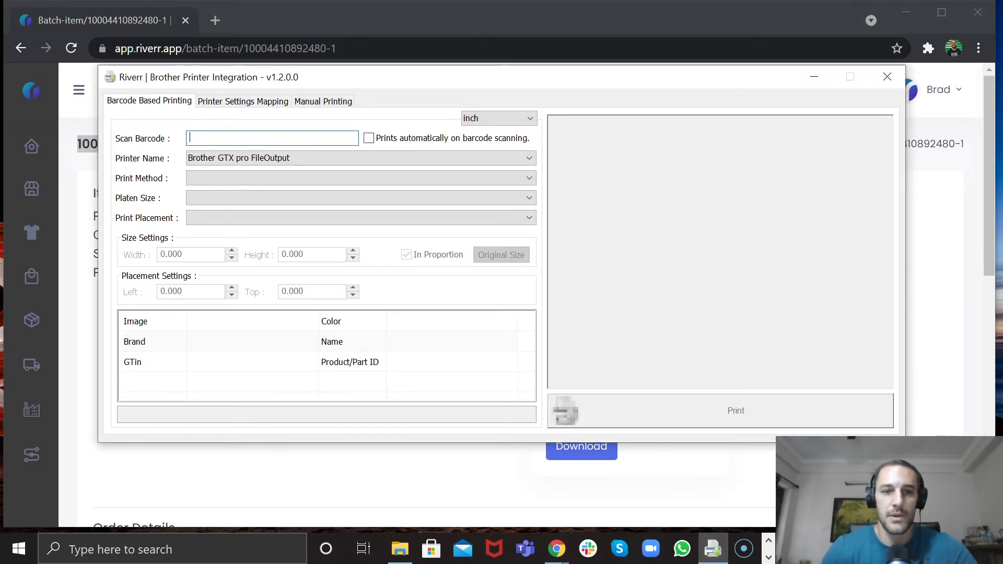
pyautogui.hotkey('ctrl', 'v')
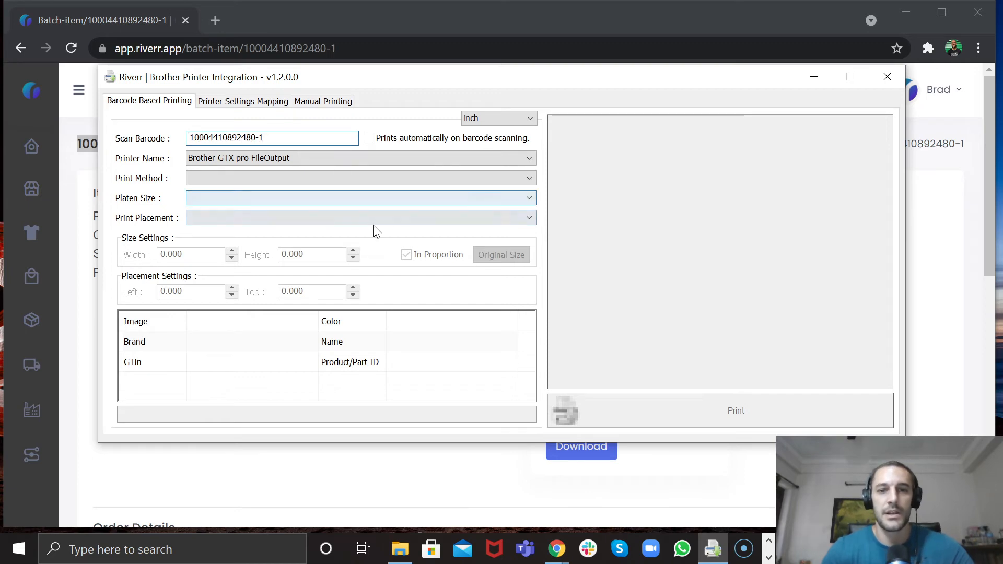
pyautogui.press('Return')
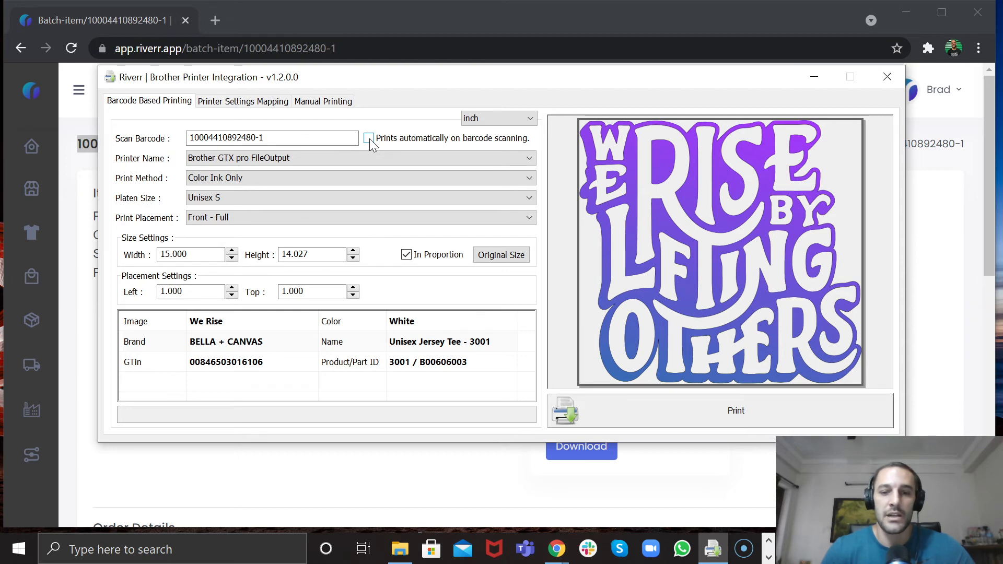
# Print the loaded We Rise design to the Brother GTX pro FileOutput printer and close the output preview window.
pyautogui.click(616, 410)
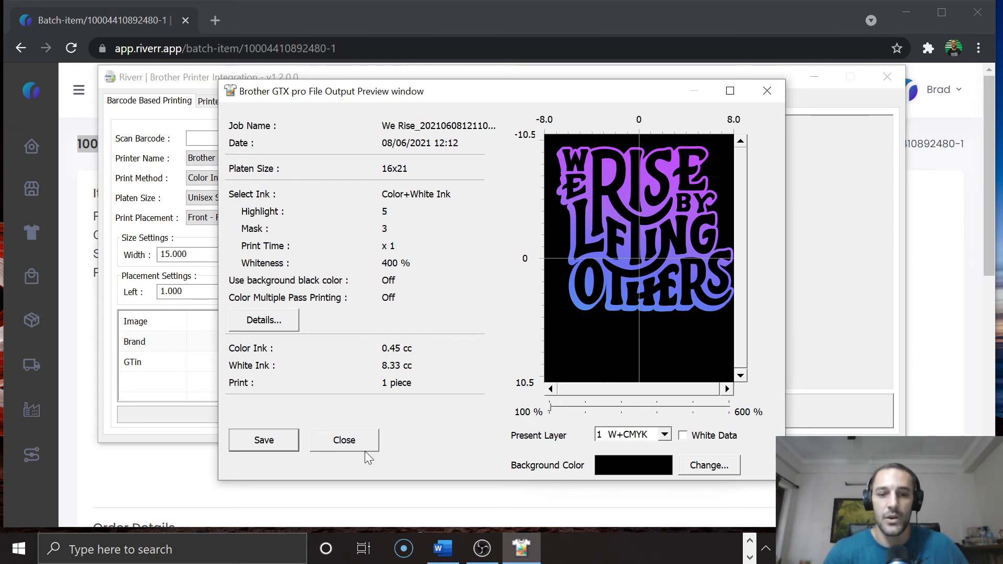
pyautogui.click(767, 92)
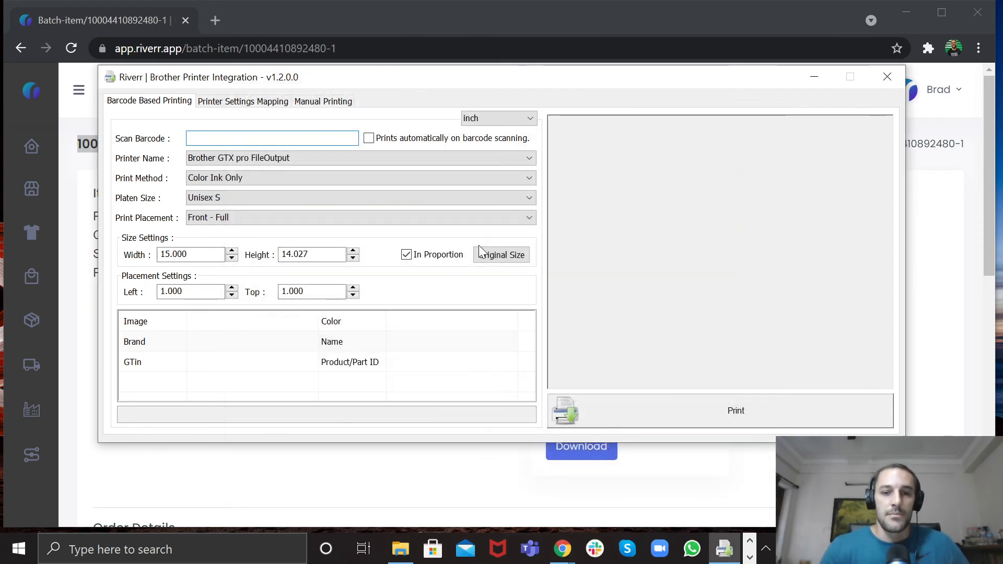